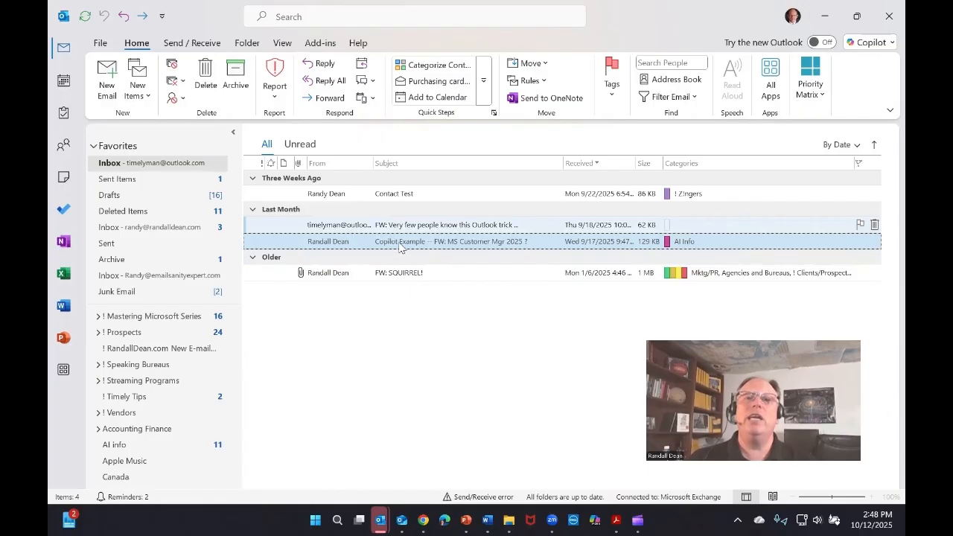
right_click(402, 250)
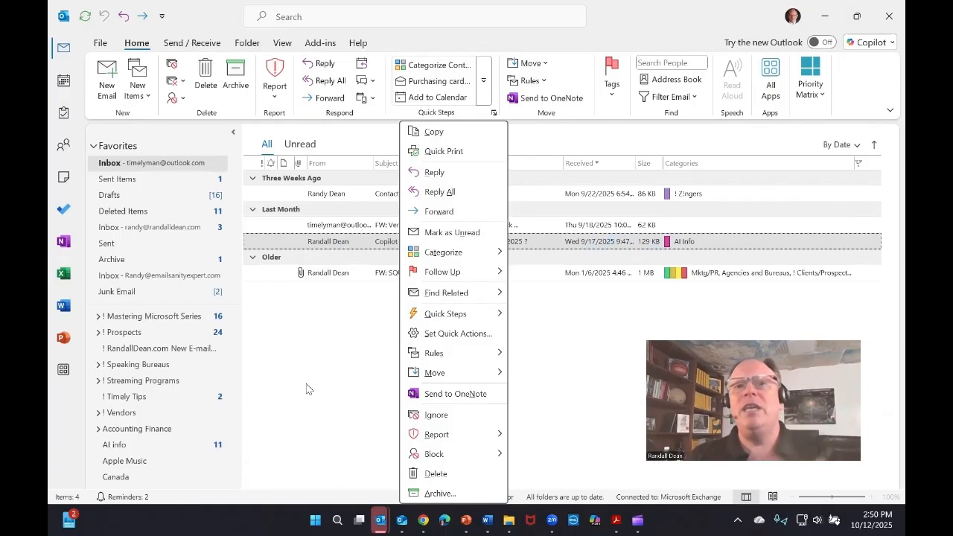
mouse_move(477, 255)
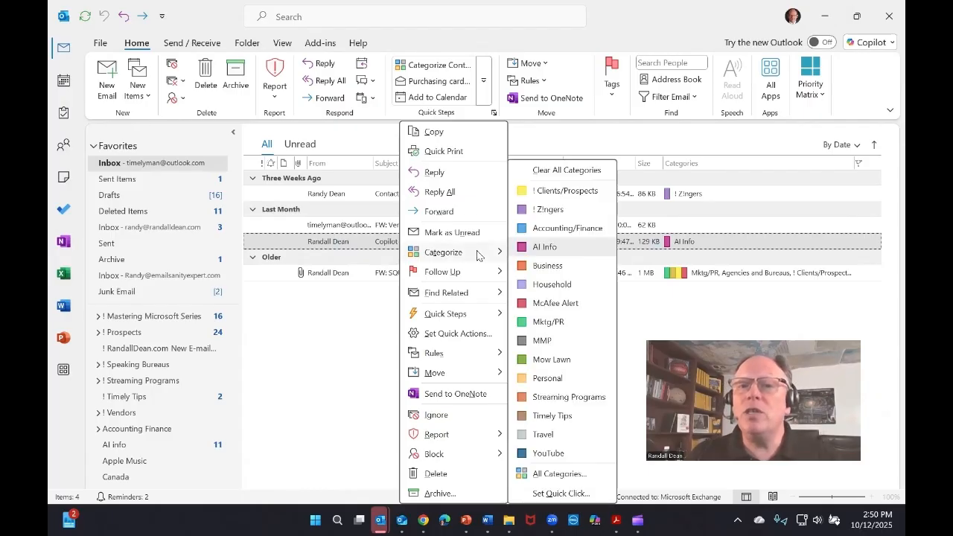
left_click(376, 294)
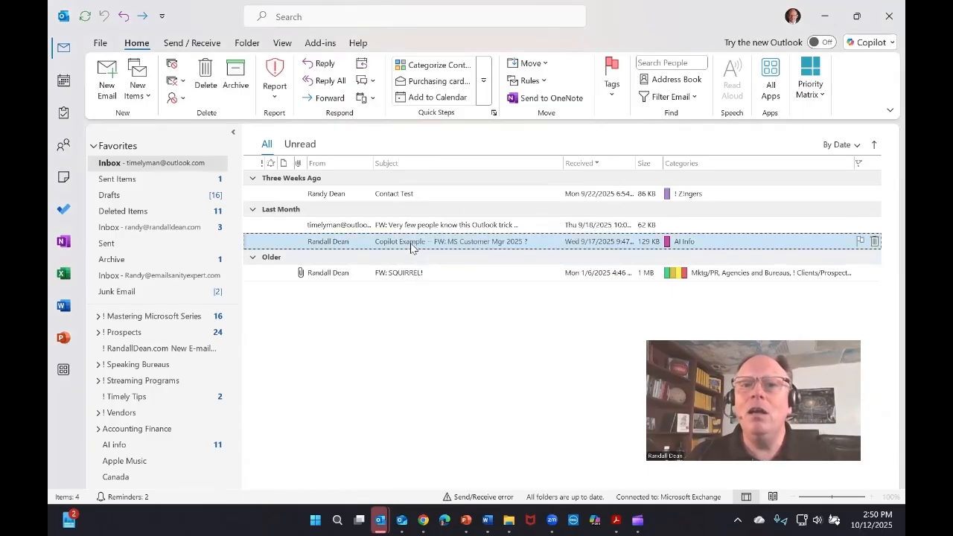
Add the Streaming Programs category to the "Copilot Example" email from the full list of color categories
right_click(411, 248)
mouse_move(466, 259)
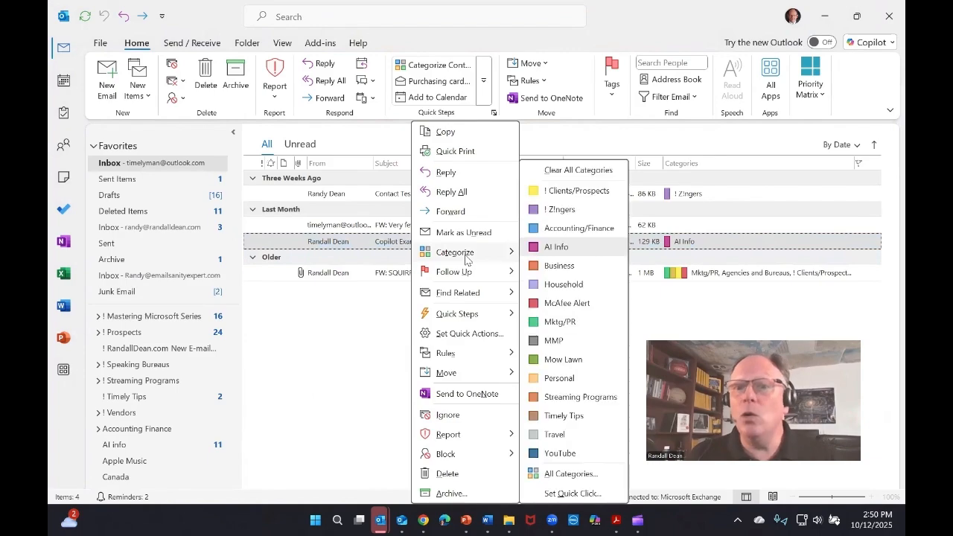
left_click(570, 474)
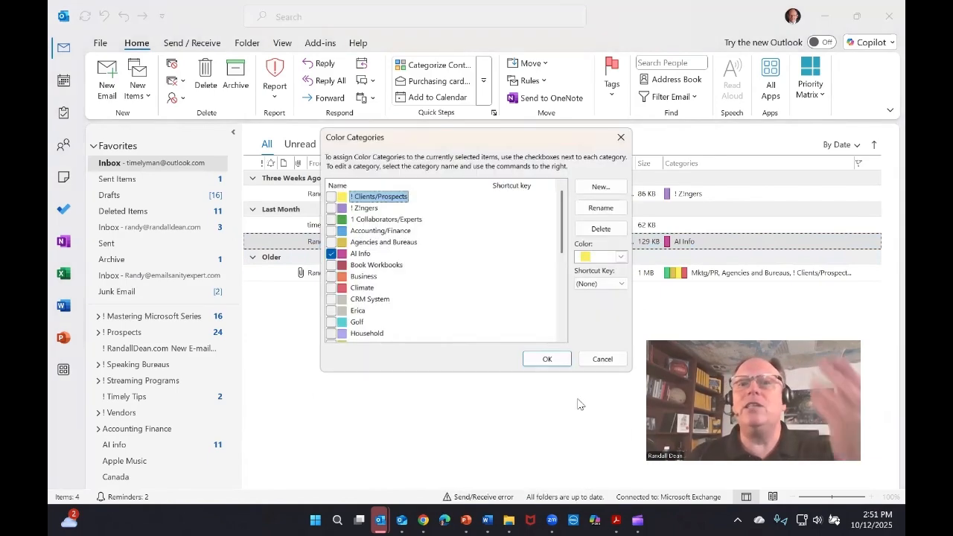
left_click_drag(559, 250, 573, 313)
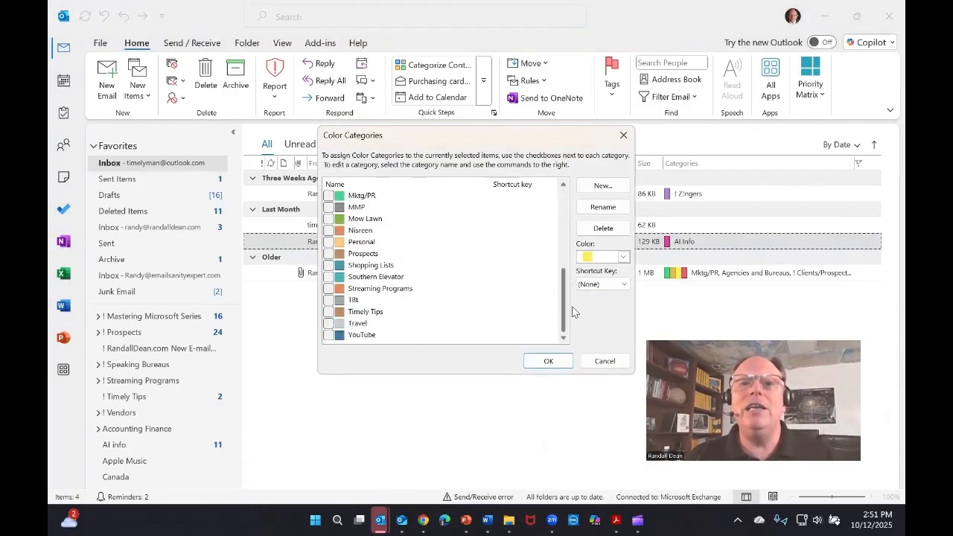
left_click(329, 288)
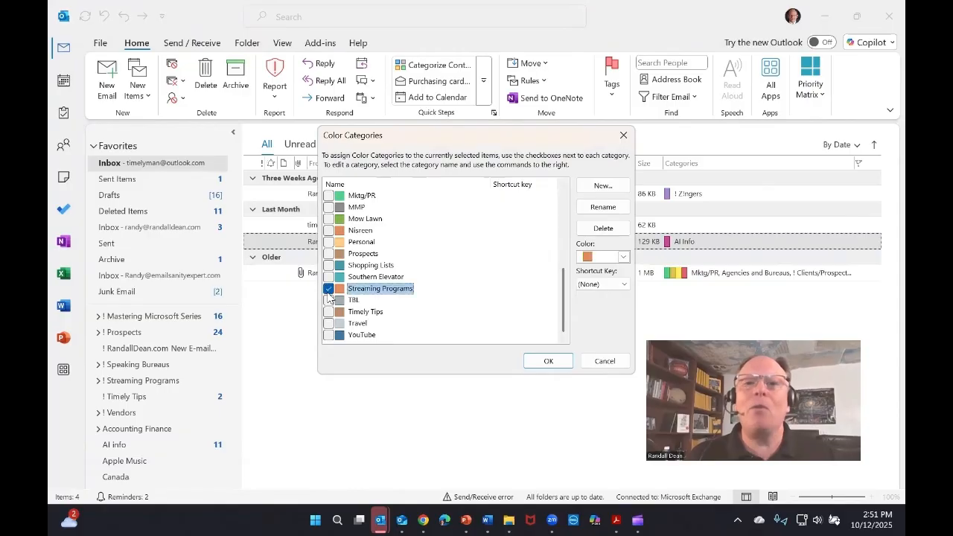
left_click(548, 362)
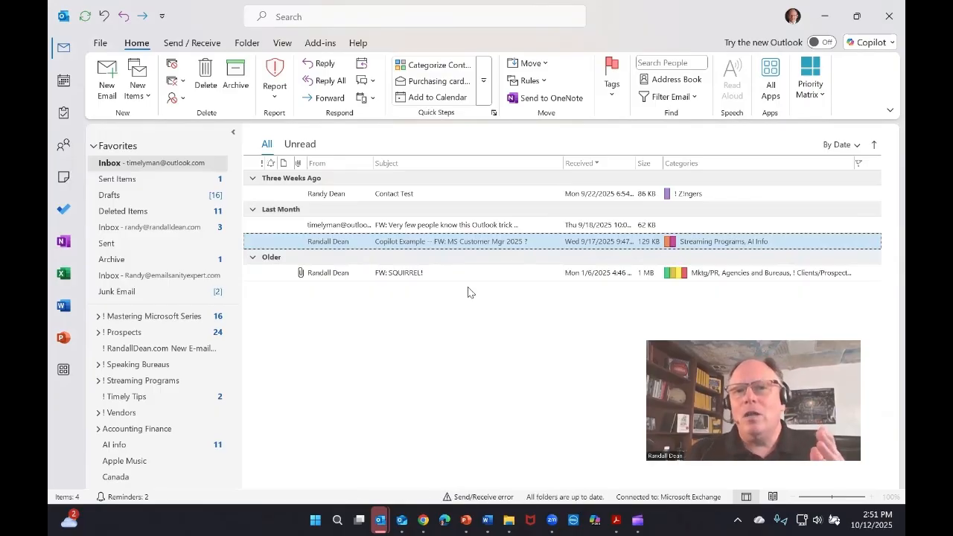
Browse the full list of destination folders for the "Copilot Example" email and close it without moving the message
right_click(419, 241)
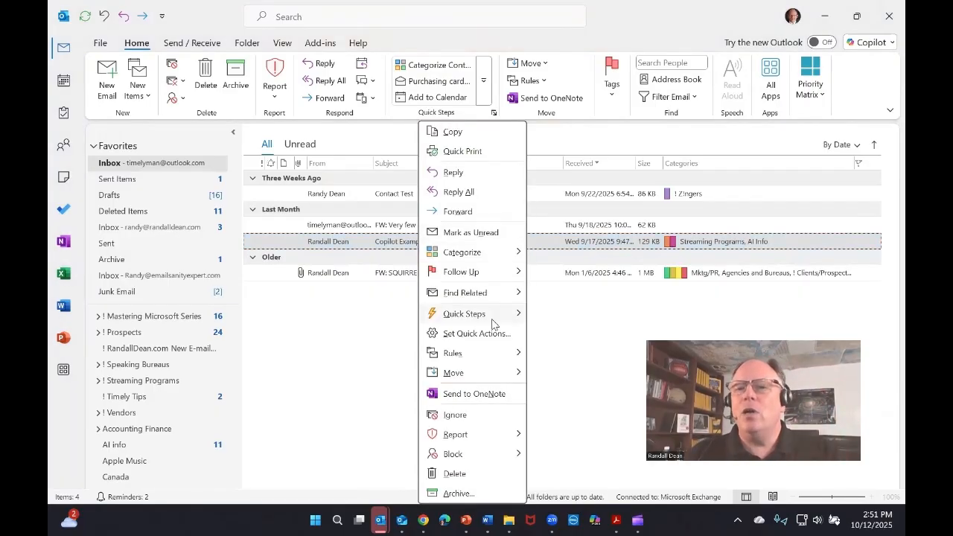
mouse_move(499, 375)
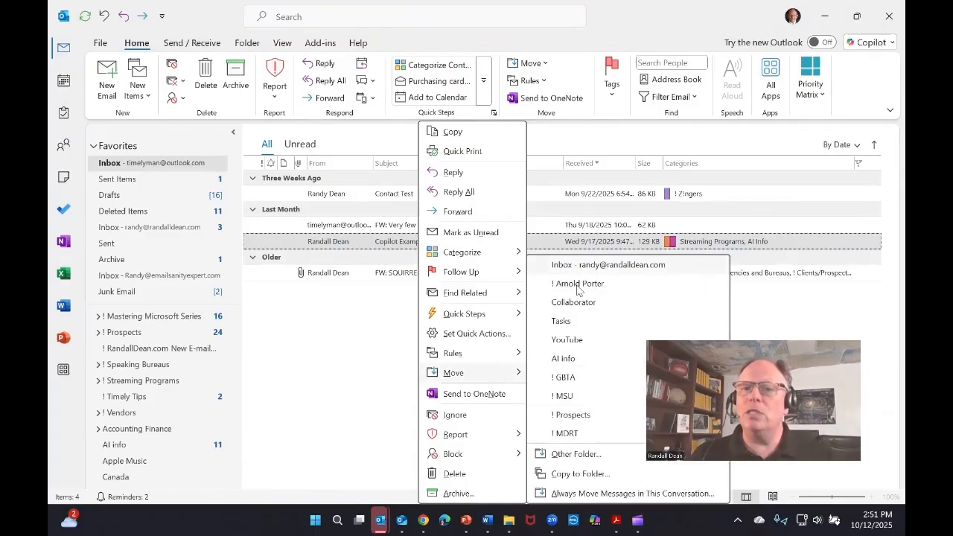
left_click(590, 459)
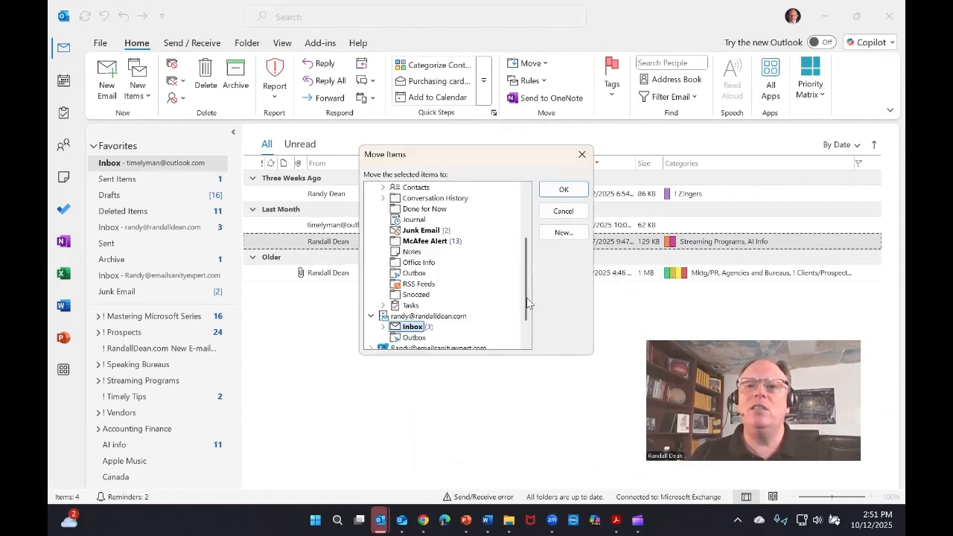
scroll(526, 302, "up", 3)
scroll(526, 302, "down", 4)
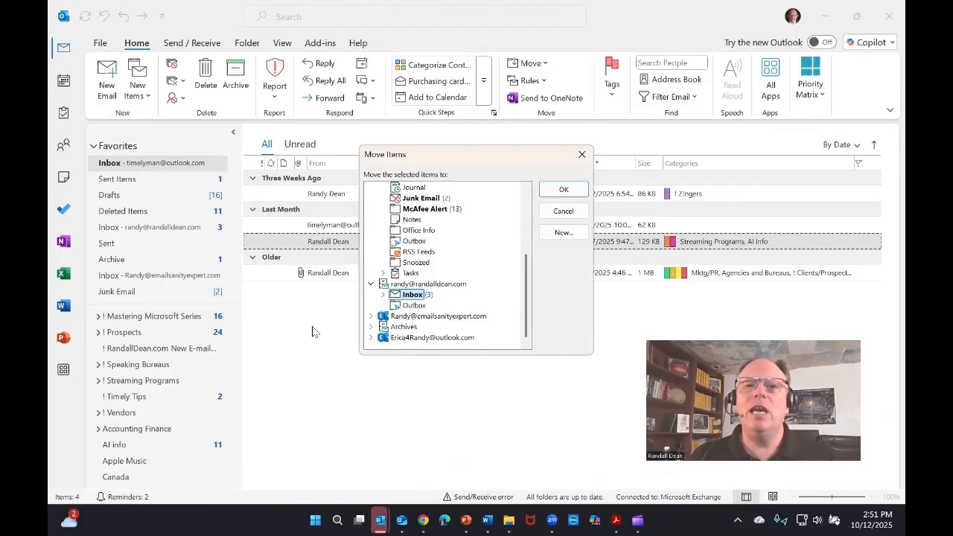
left_click(581, 155)
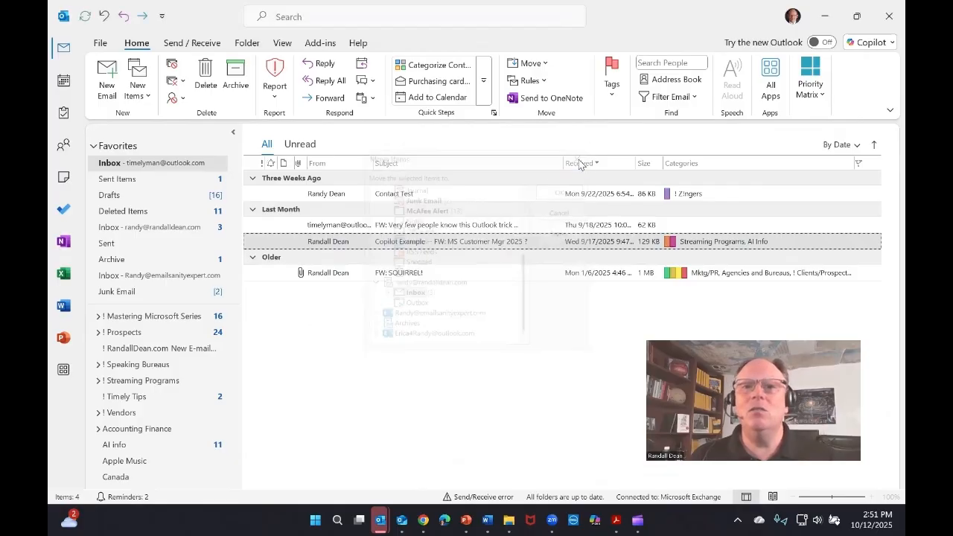
Start creating a rule from the "Copilot Example" email and turn on the condition for messages from its sender
key("shift+F10")
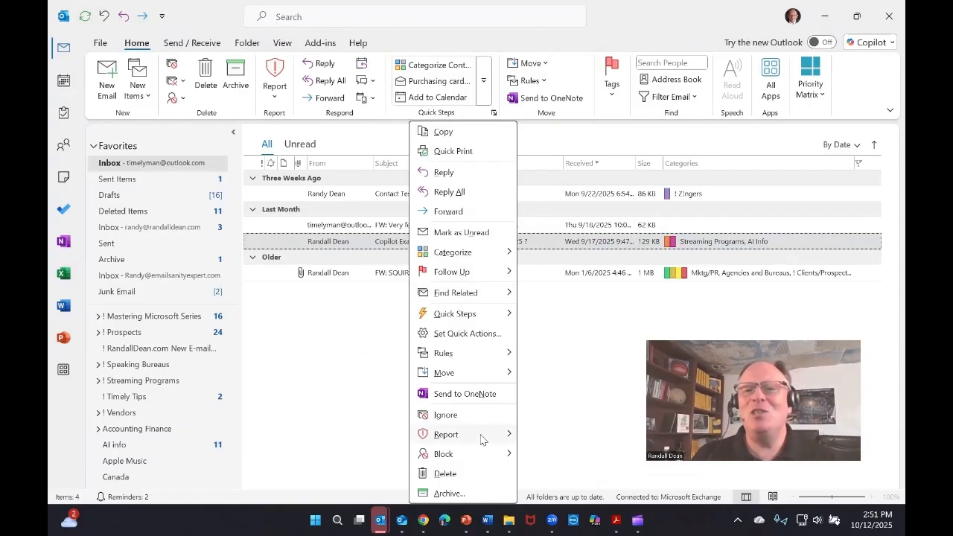
mouse_move(509, 436)
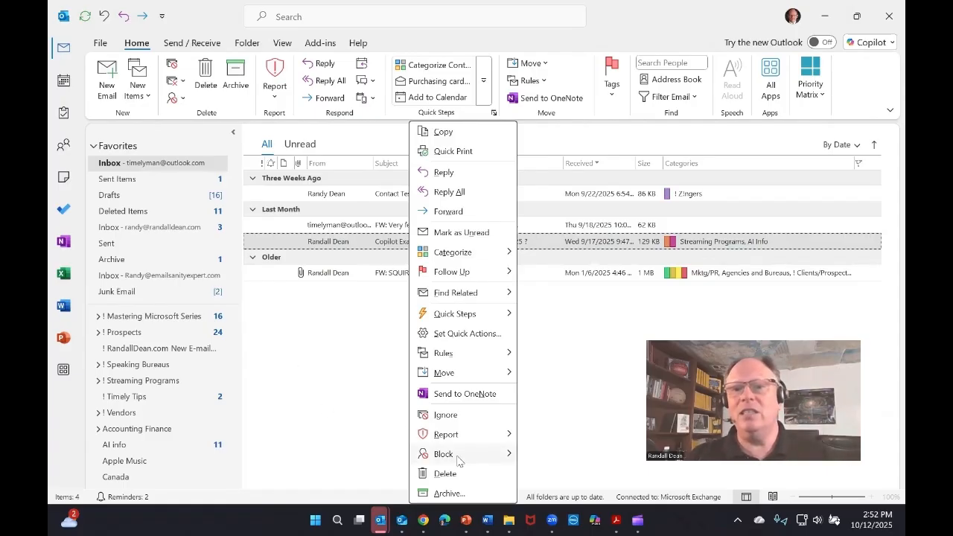
mouse_move(457, 460)
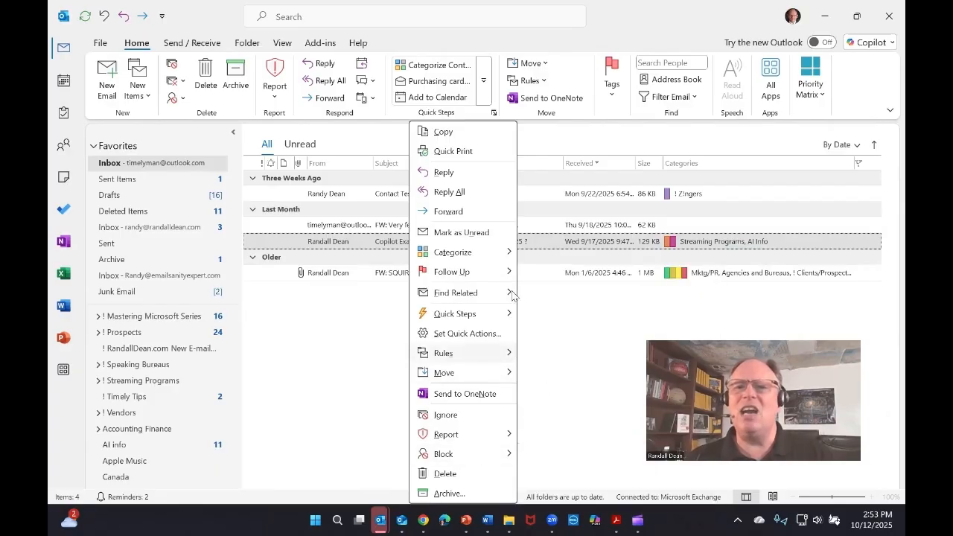
mouse_move(509, 315)
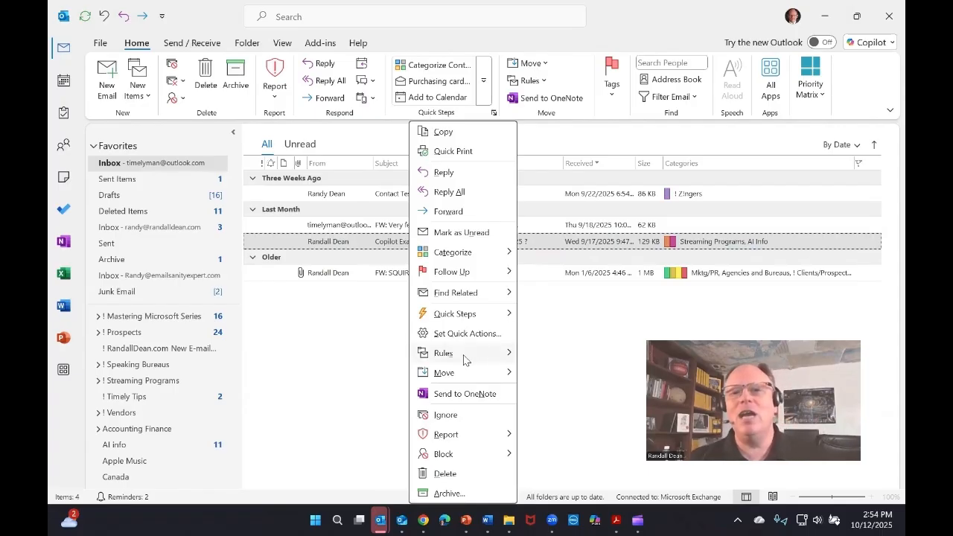
mouse_move(465, 360)
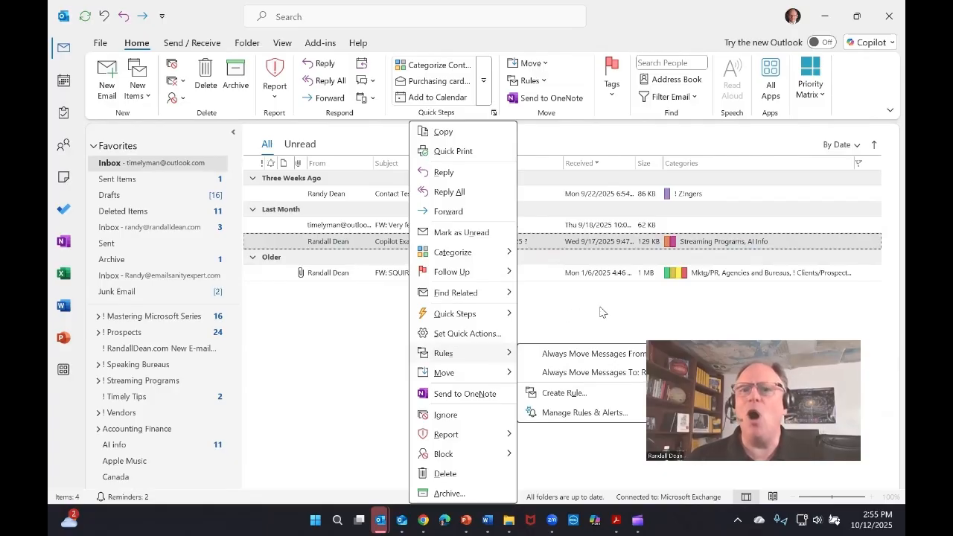
left_click(562, 395)
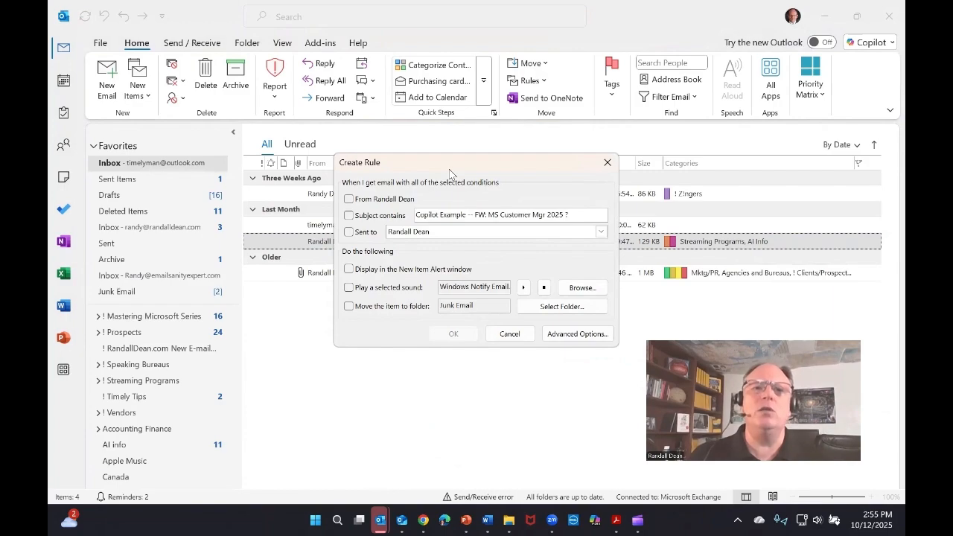
left_click_drag(449, 174, 267, 204)
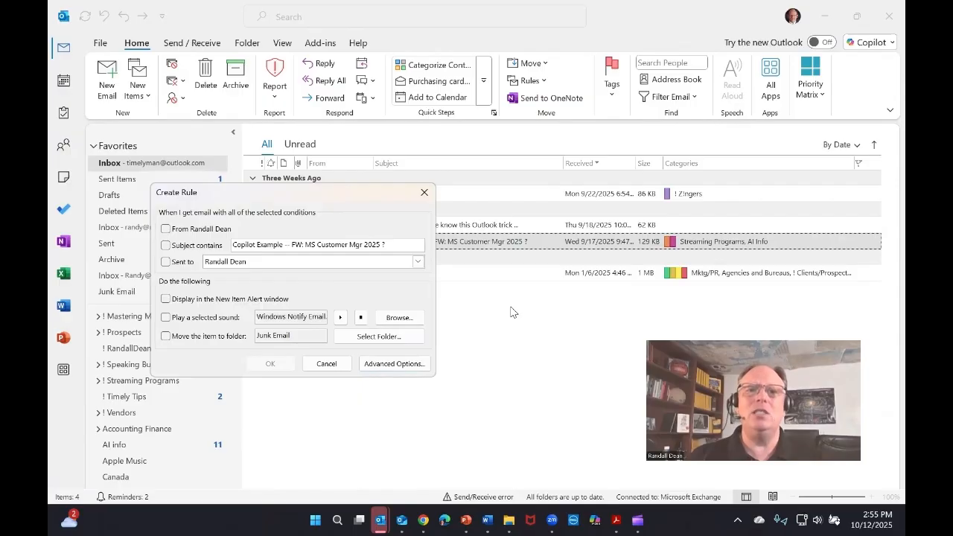
left_click_drag(397, 192, 511, 274)
left_click(279, 311)
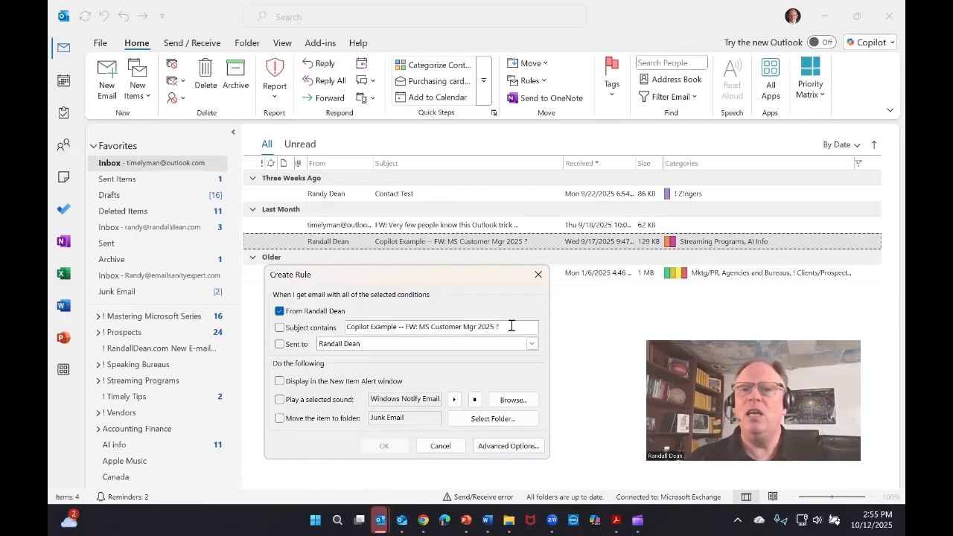
Shorten the rule's subject text to "Copilot" and leave the subject condition turned off
left_click_drag(512, 326, 368, 326)
key("Delete")
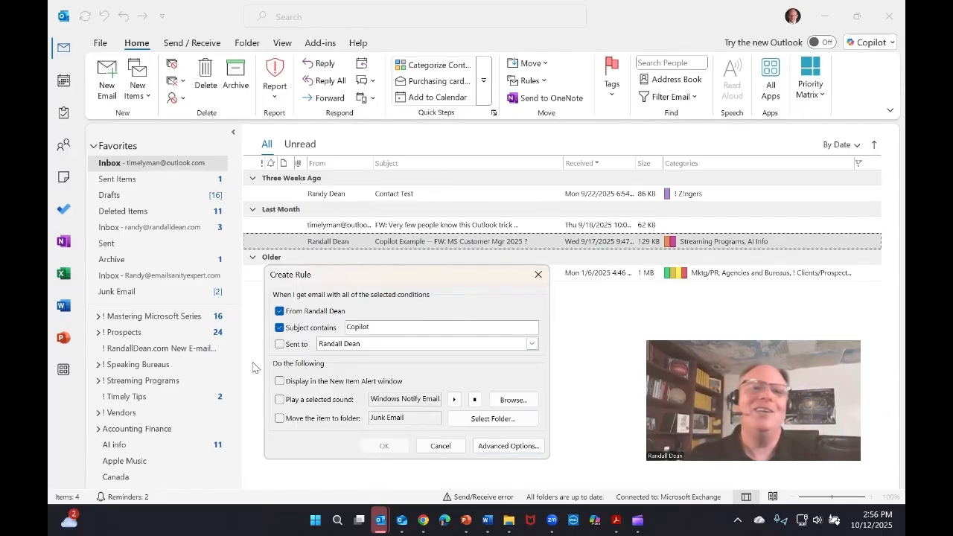
left_click(279, 328)
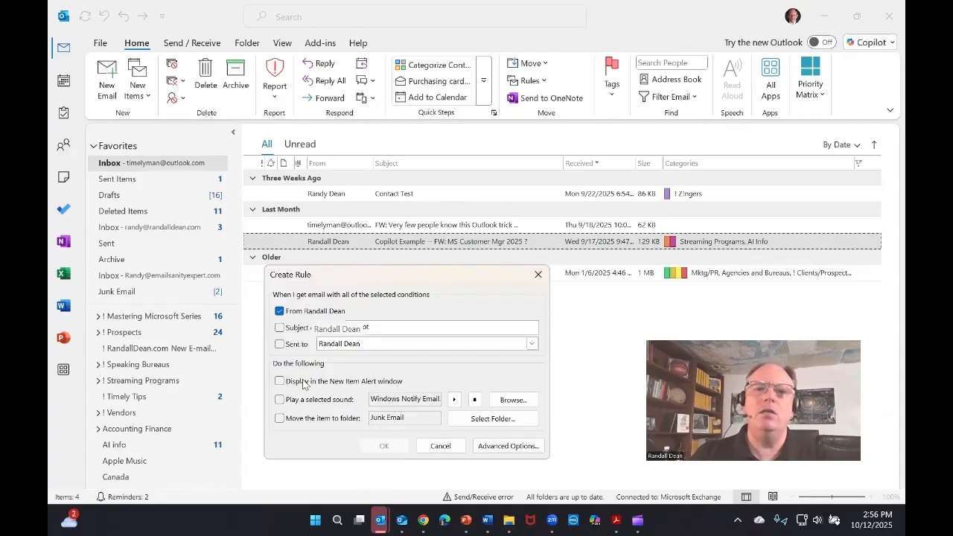
Make the rule display messages in the New Item Alert window and play a selected sound, and preview the default sound
left_click(279, 381)
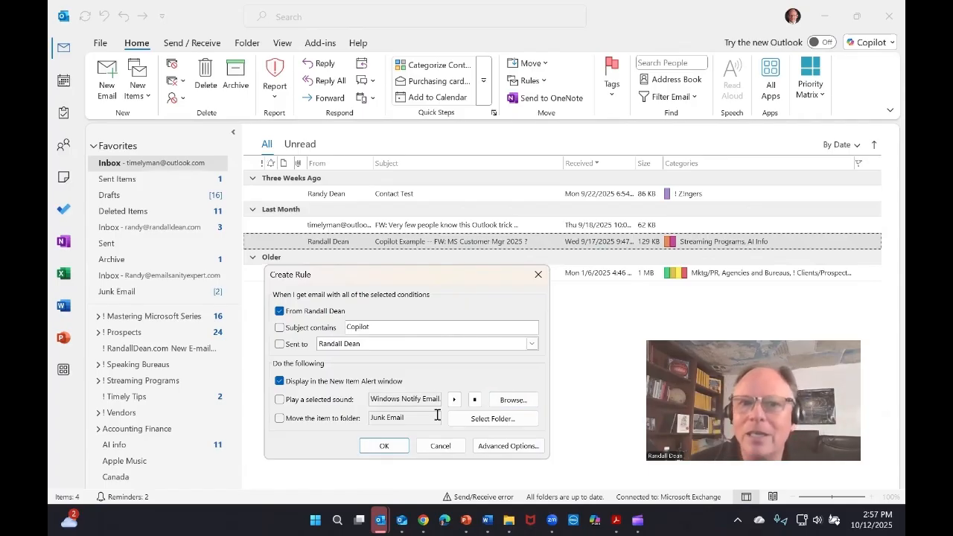
left_click(280, 401)
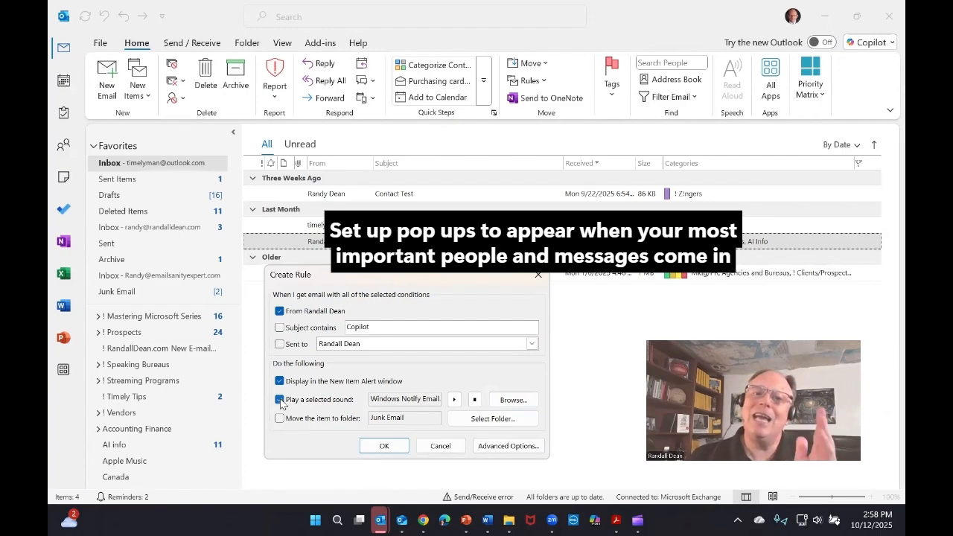
left_click(455, 405)
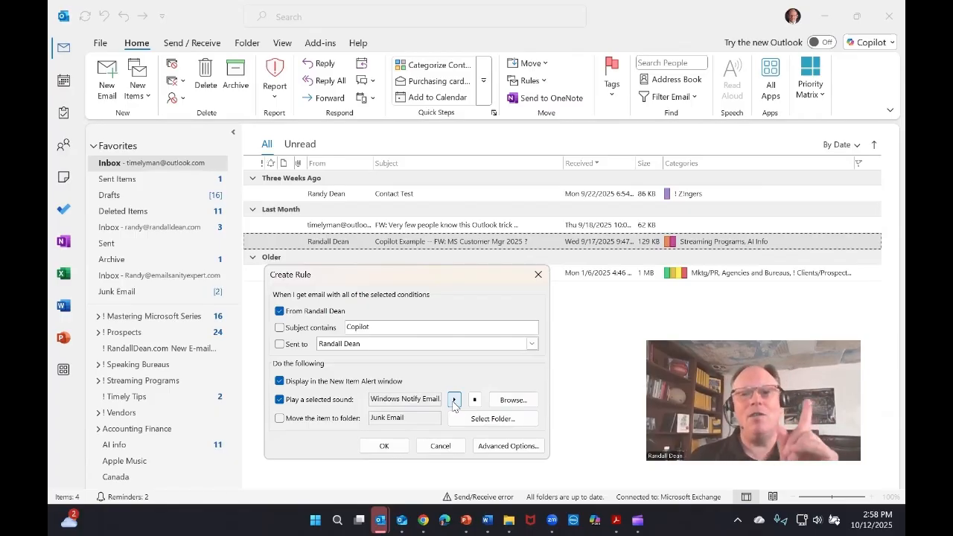
Preview Alarm06.wav in Media Player, set it as the rule's alert sound, and keep the sound option turned on
left_click(531, 401)
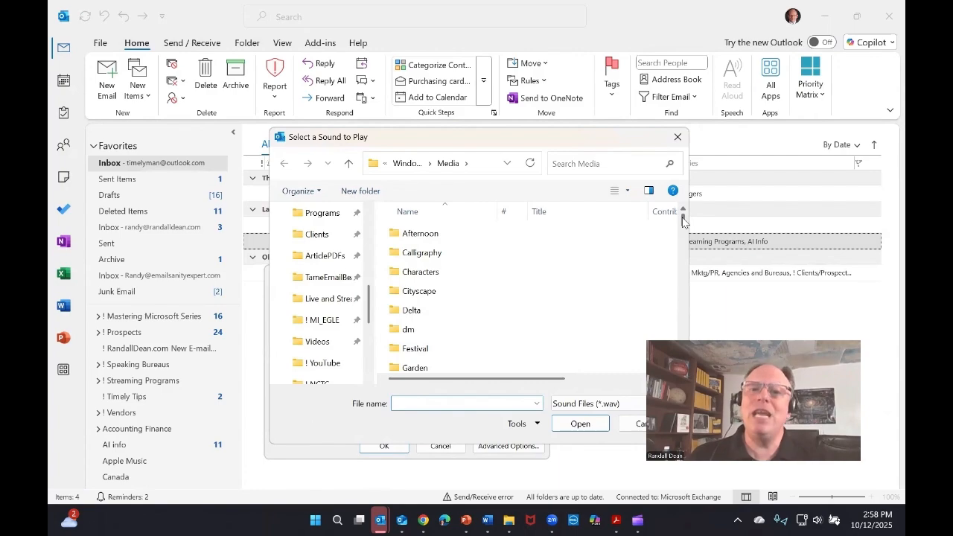
scroll(683, 221, "down", 2)
scroll(683, 223, "down", 1)
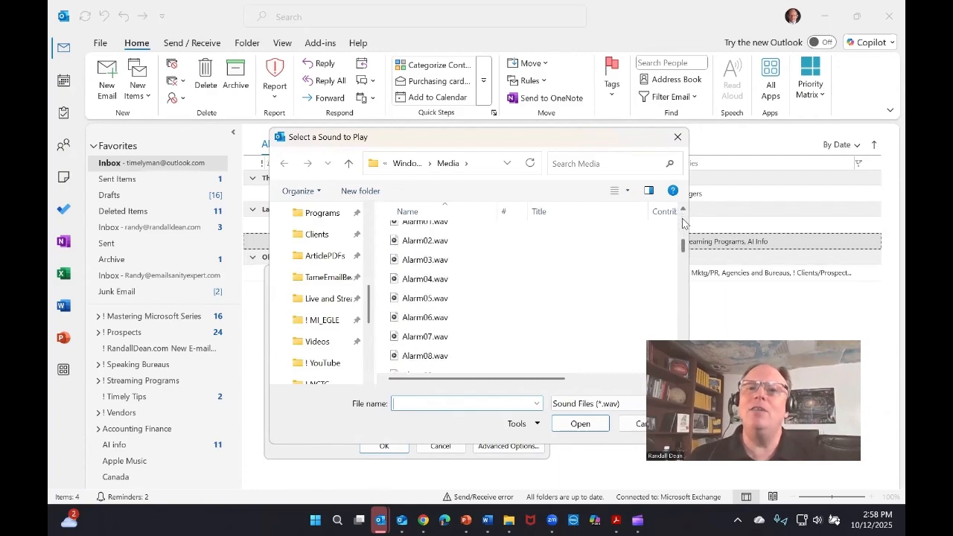
left_click(417, 319)
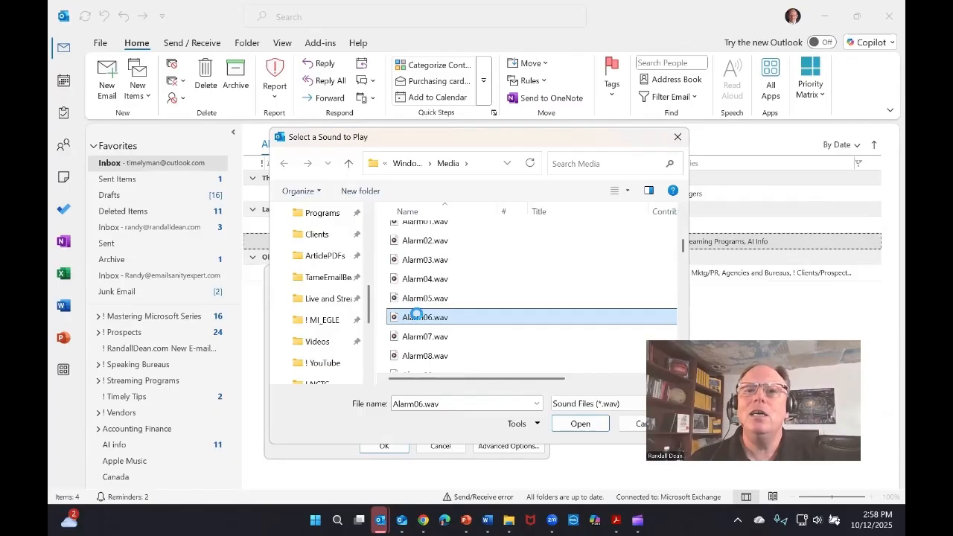
right_click(417, 317)
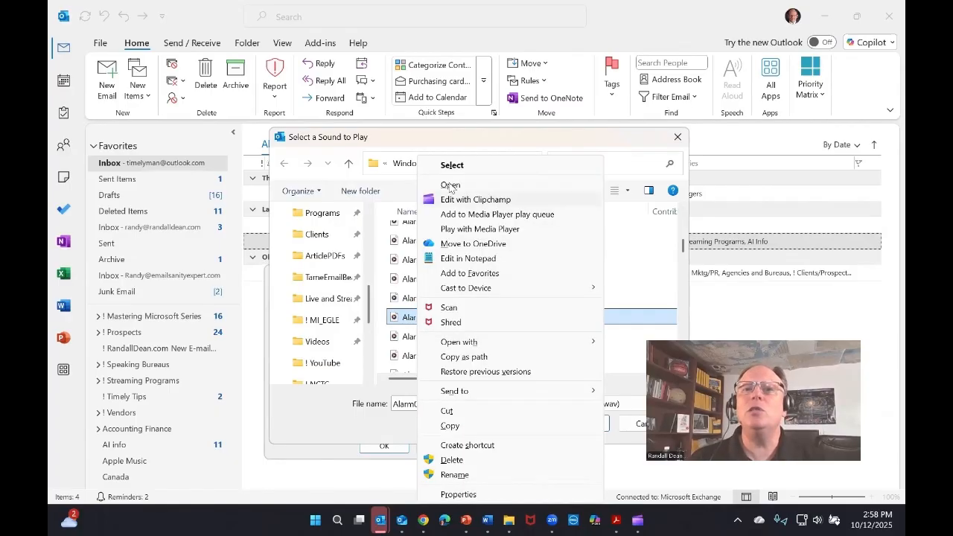
left_click(473, 230)
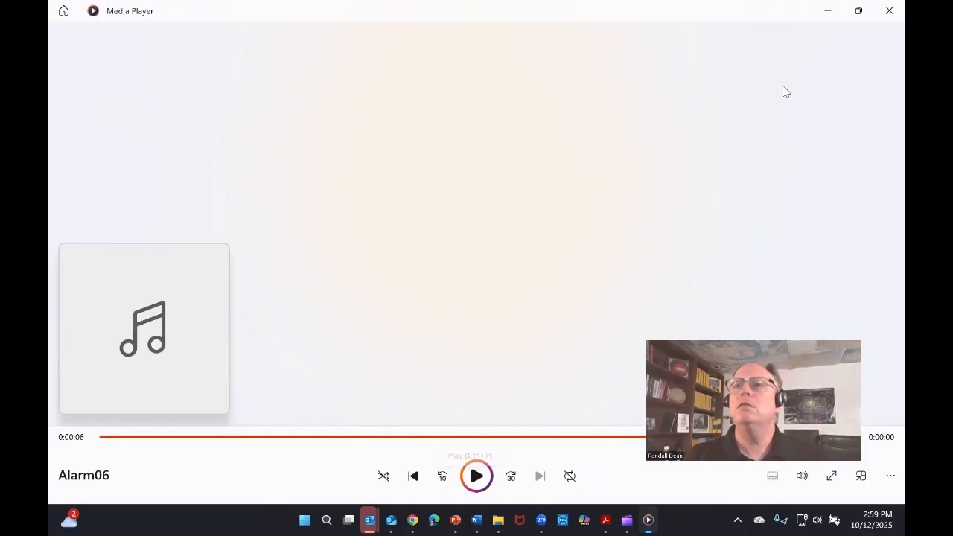
left_click(888, 12)
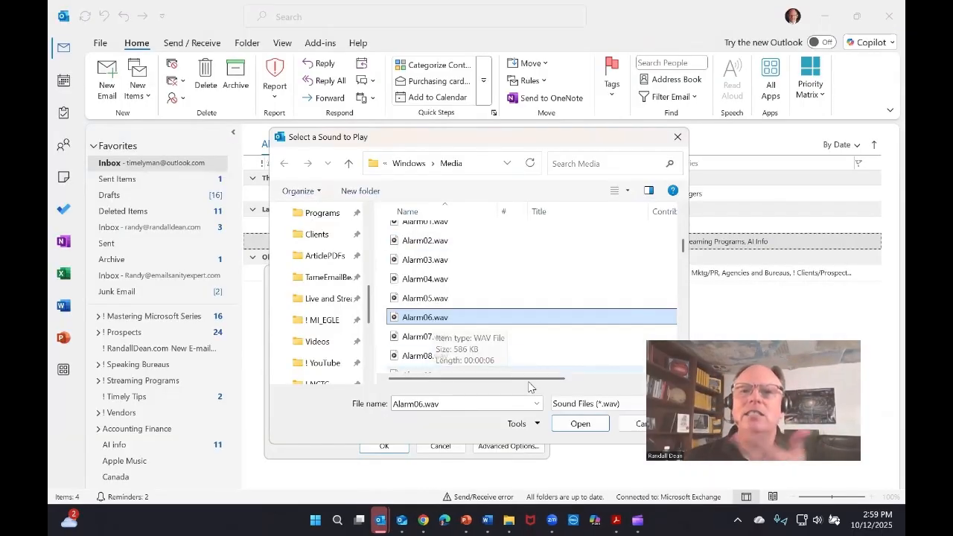
left_click(579, 424)
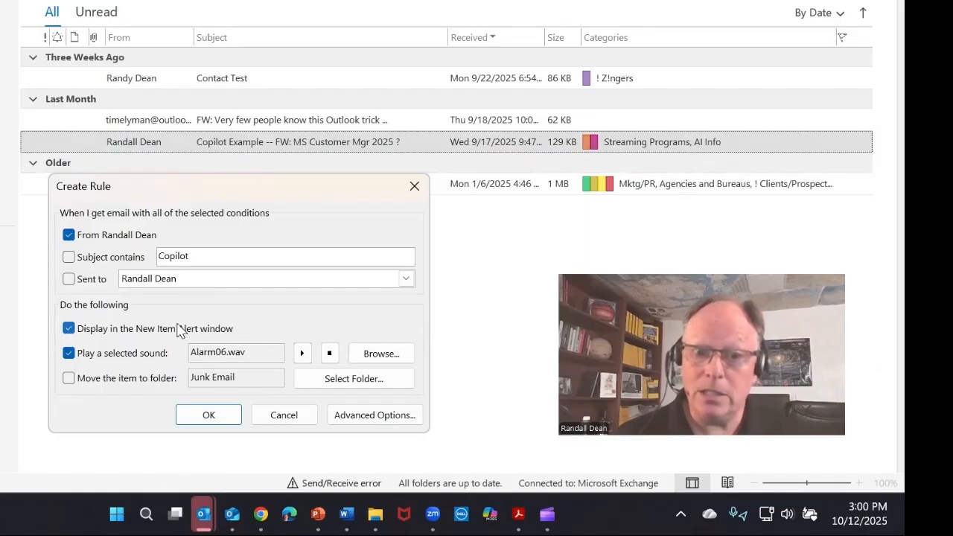
left_click(82, 354)
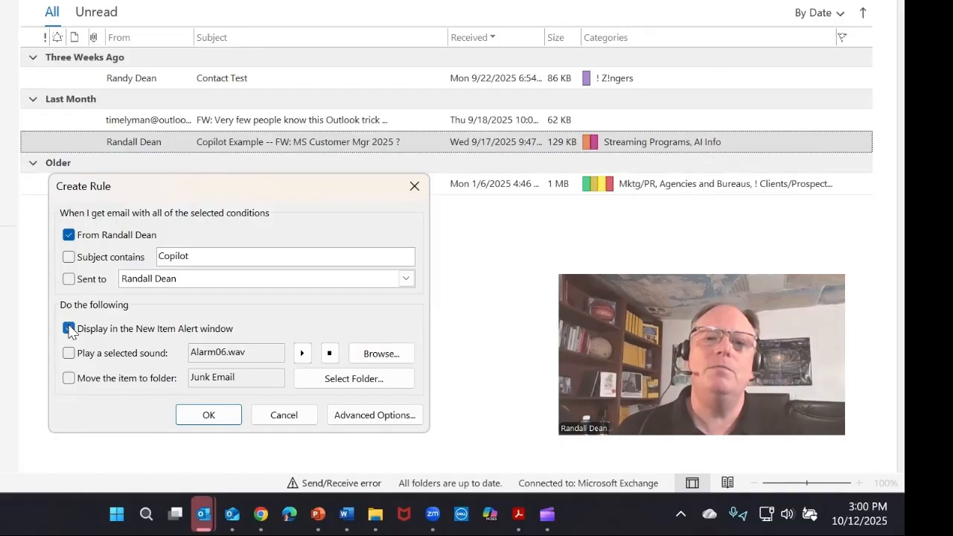
left_click(68, 352)
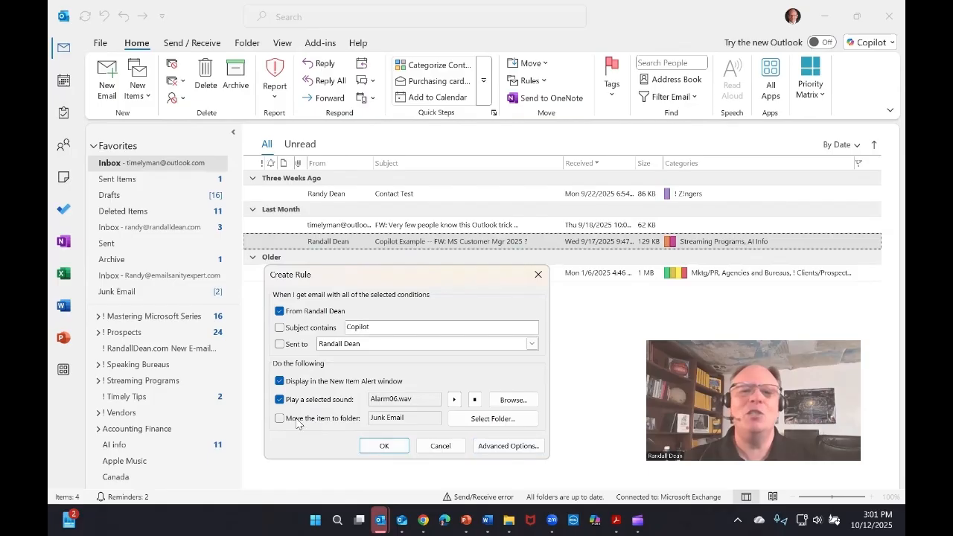
Turn off the rule's sound and New Item Alert actions, and open the rule's advanced options
left_click(68, 353)
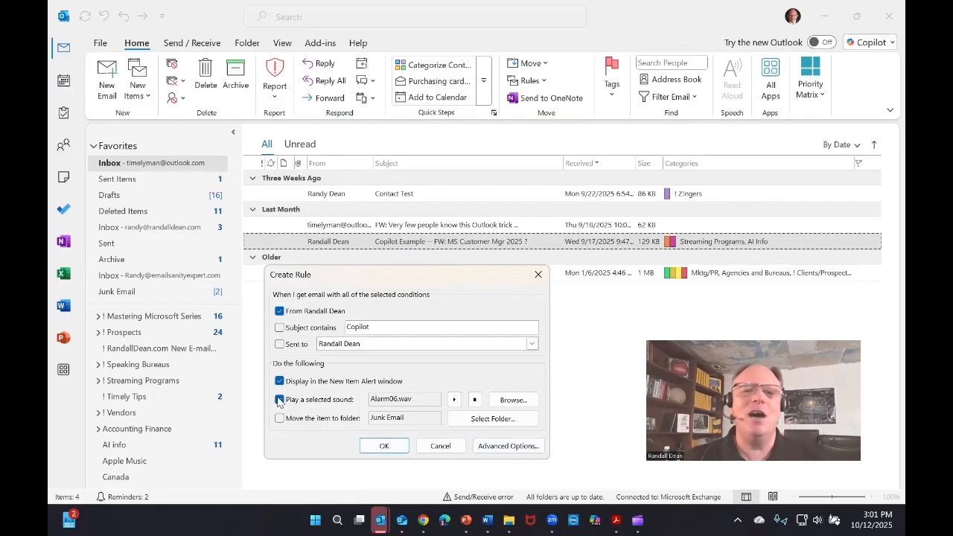
left_click(279, 381)
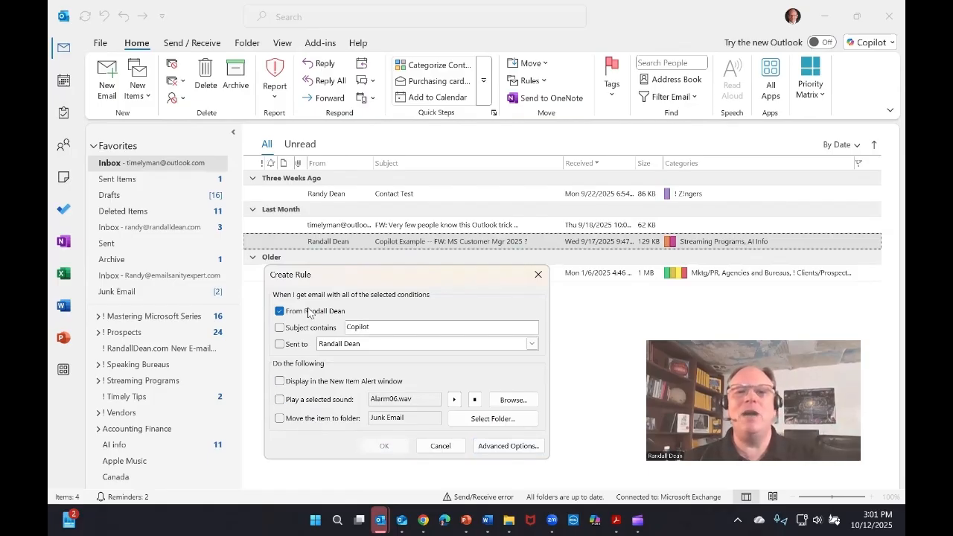
left_click(523, 445)
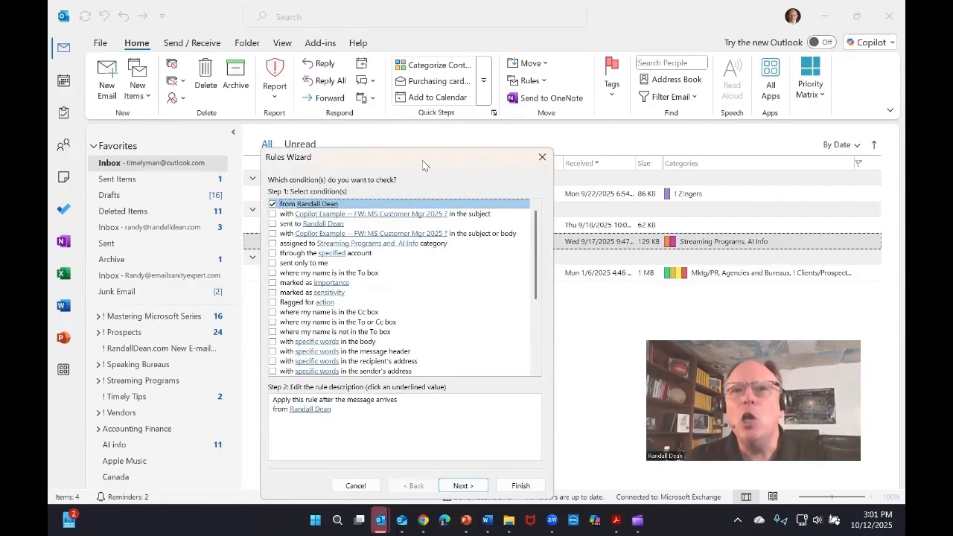
left_click_drag(423, 165, 344, 62)
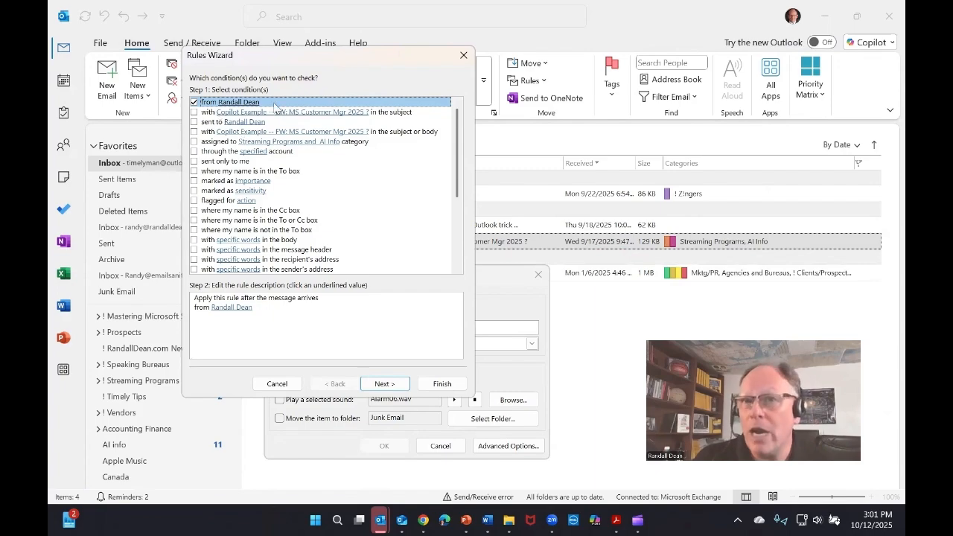
Add a condition to the rule that the message is marked with High importance
left_click(194, 181)
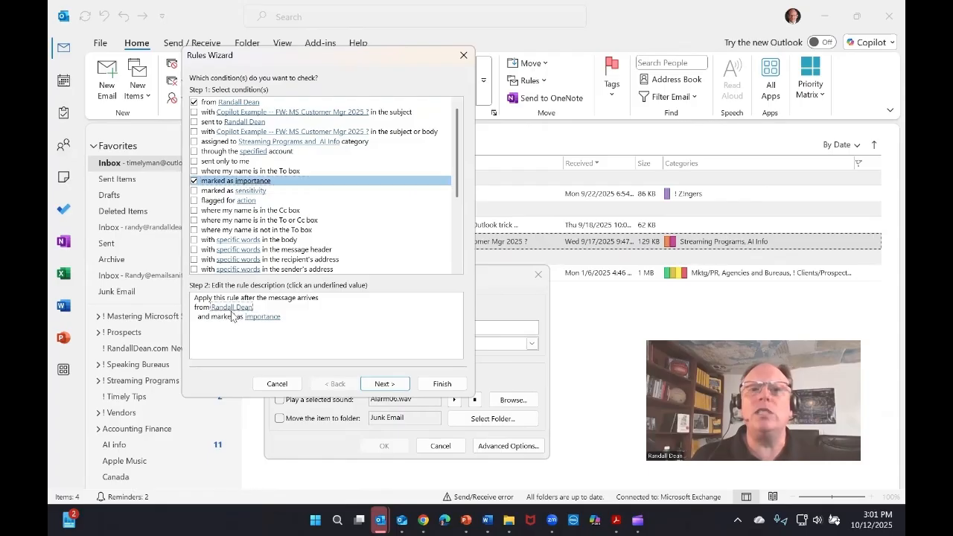
left_click(260, 318)
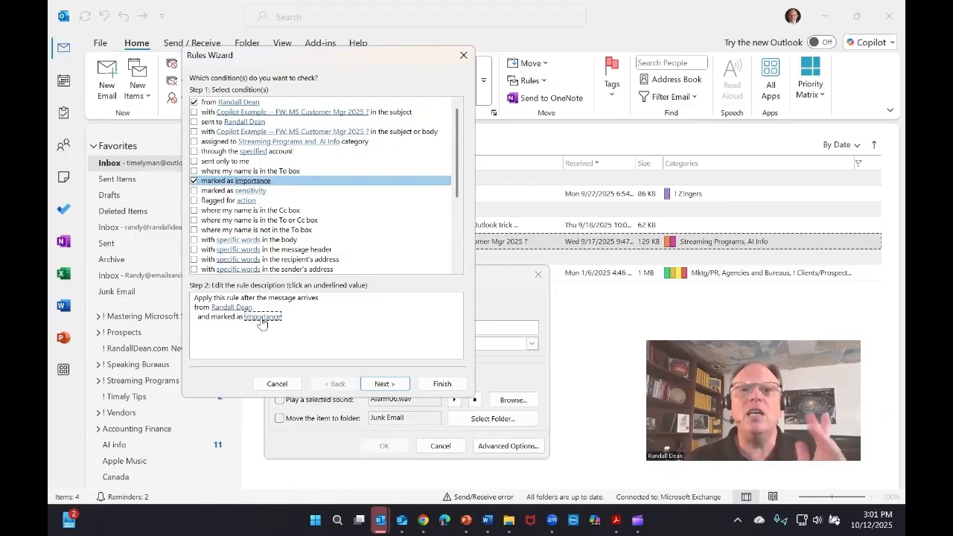
left_click(260, 318)
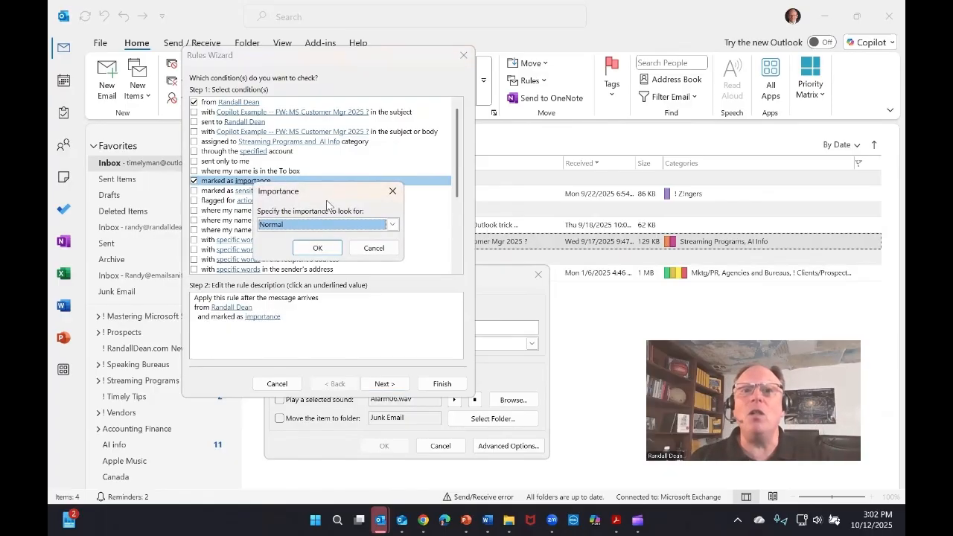
key("alt+Down")
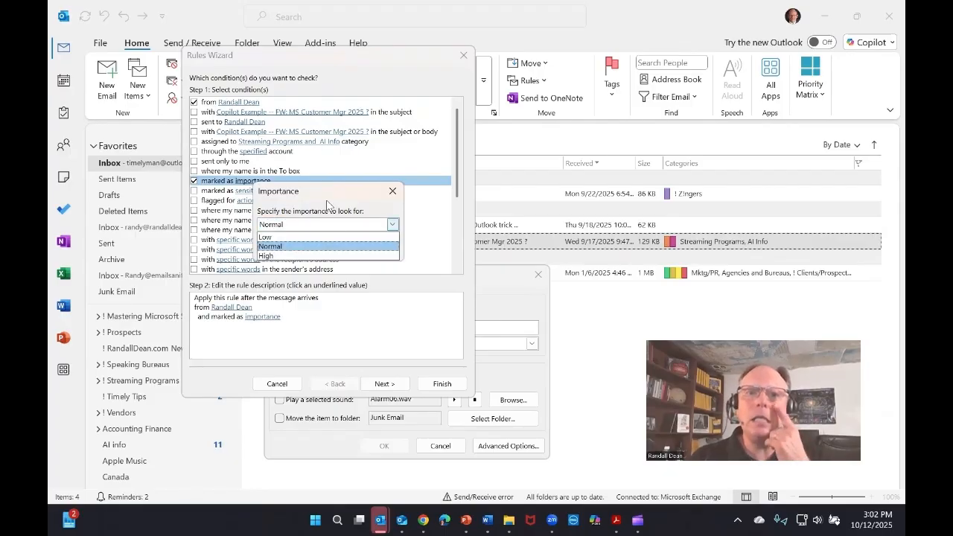
left_click(322, 257)
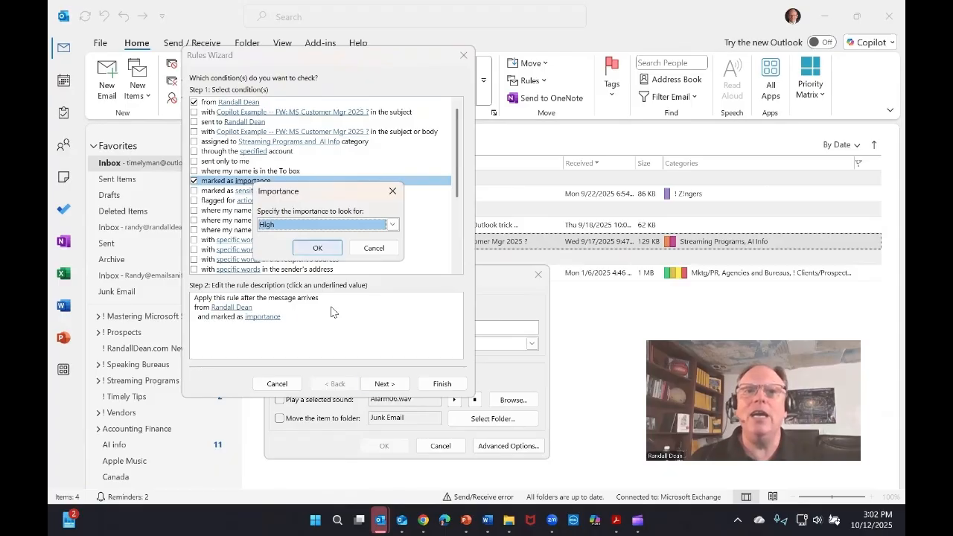
left_click(318, 249)
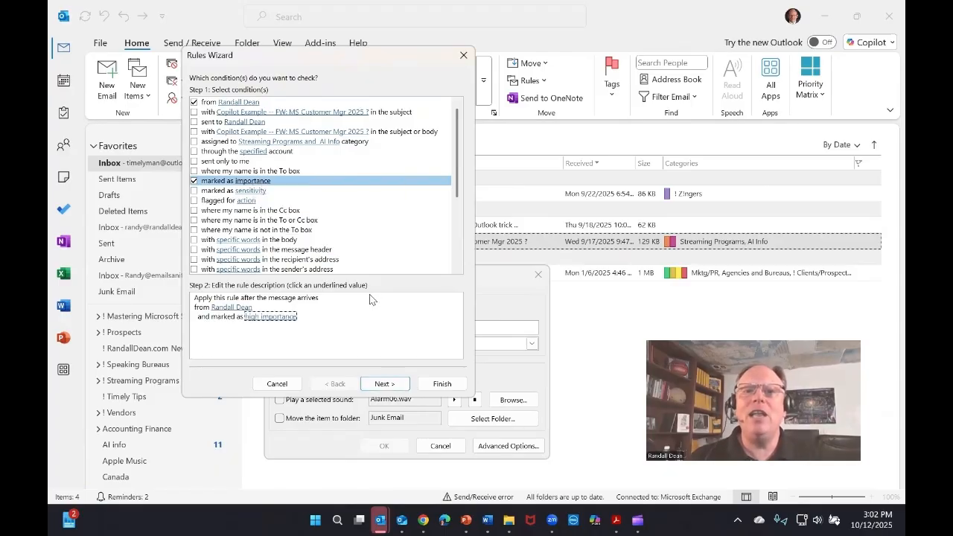
Proceed to the rule's actions and examine the full list of available actions
left_click(384, 385)
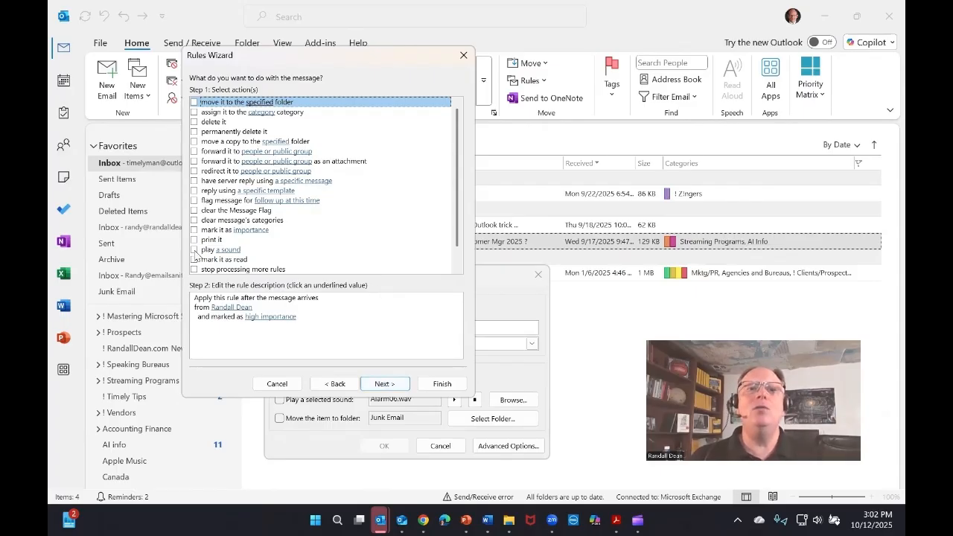
left_click_drag(462, 165, 471, 215)
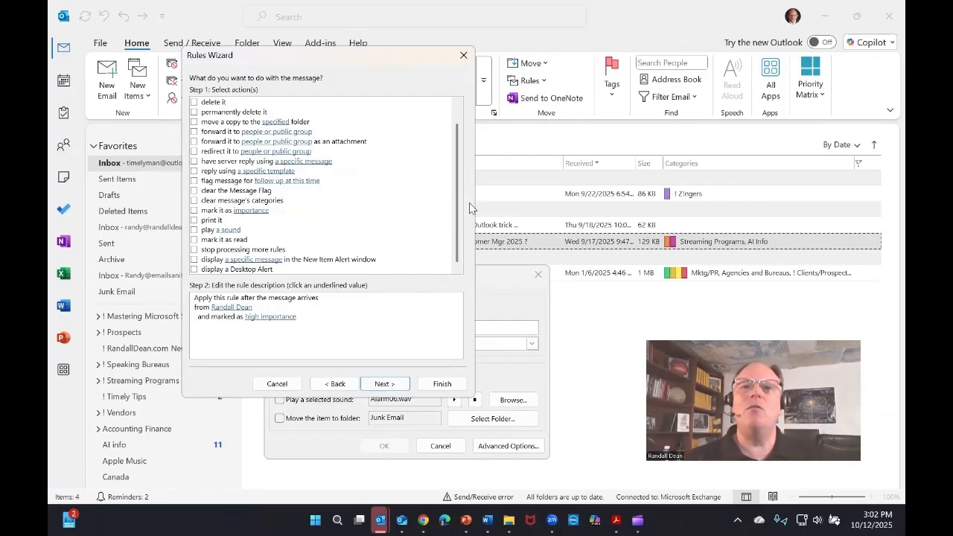
left_click_drag(458, 210, 467, 137)
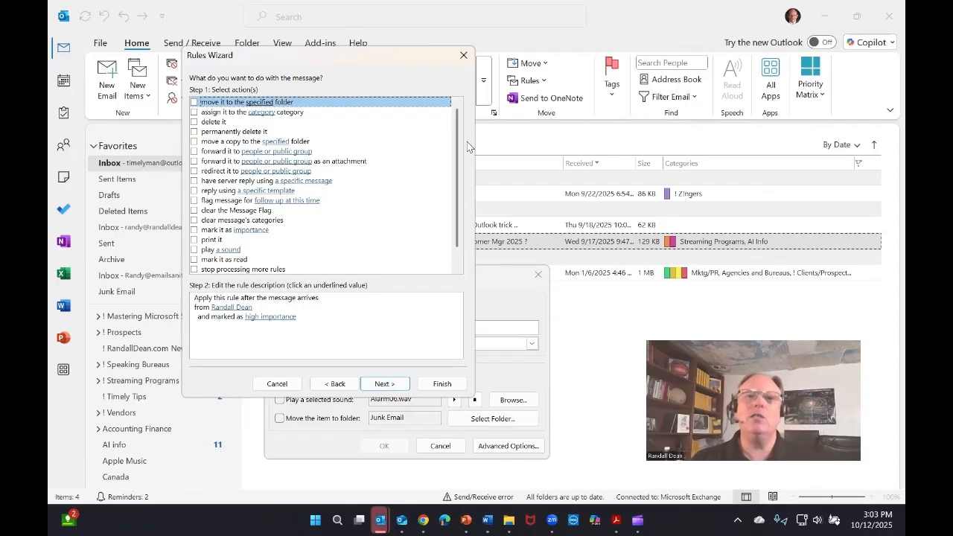
Return to the rule's conditions, and turn the sender condition off and back on
left_click(336, 384)
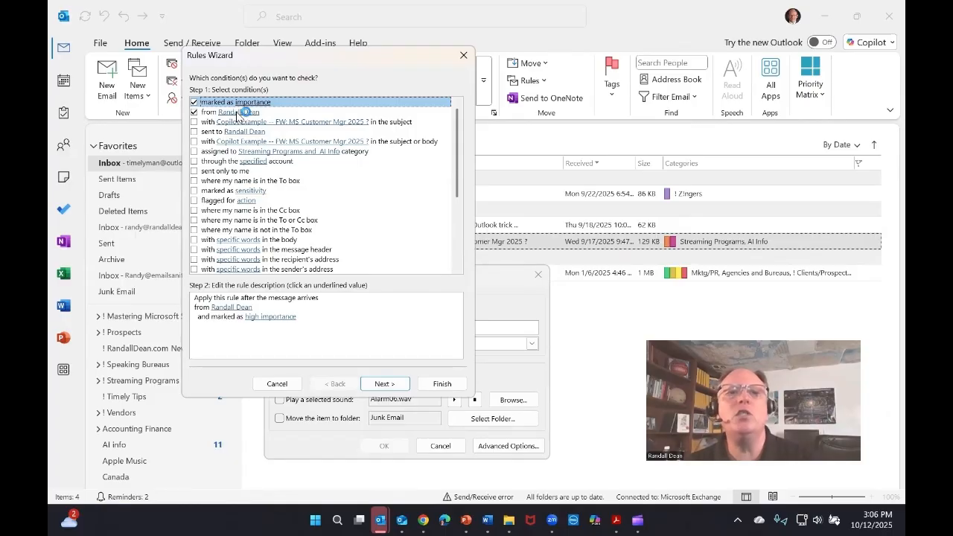
left_click(194, 112)
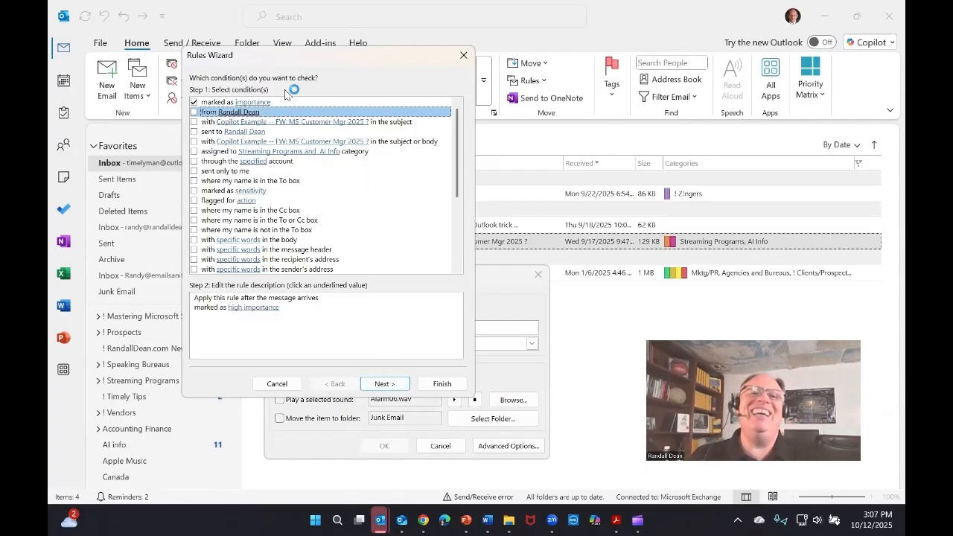
left_click(194, 112)
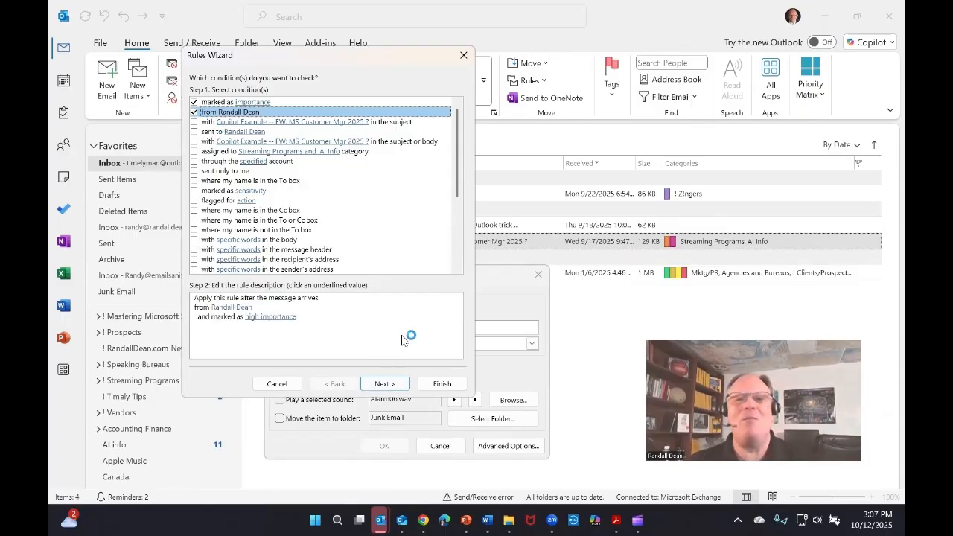
Go back to the rule's list of actions and close the Rules Wizard without finishing the rule
left_click(394, 383)
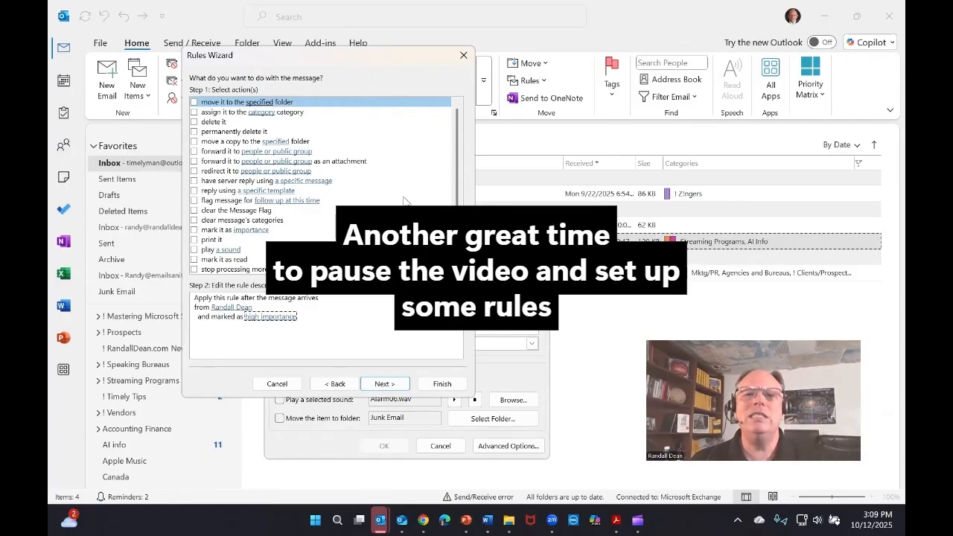
left_click(463, 57)
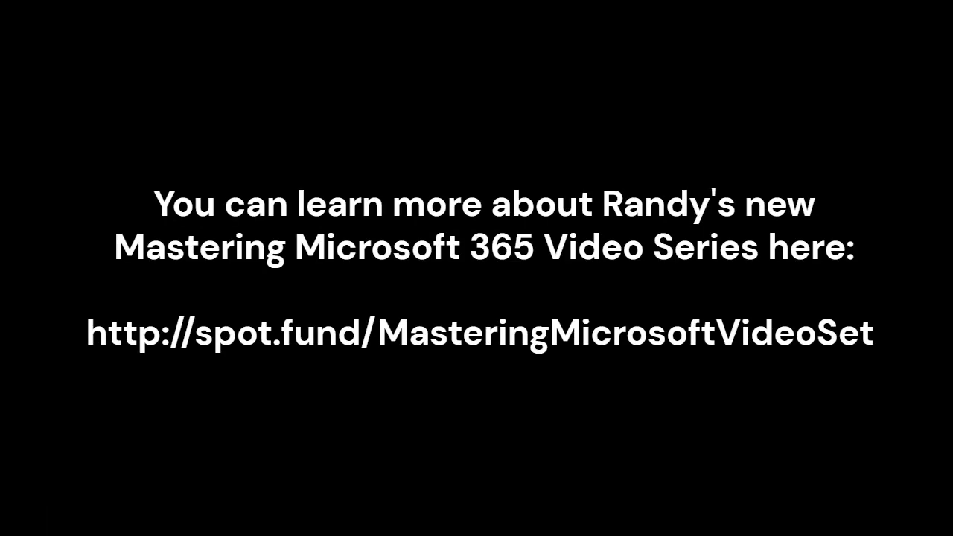